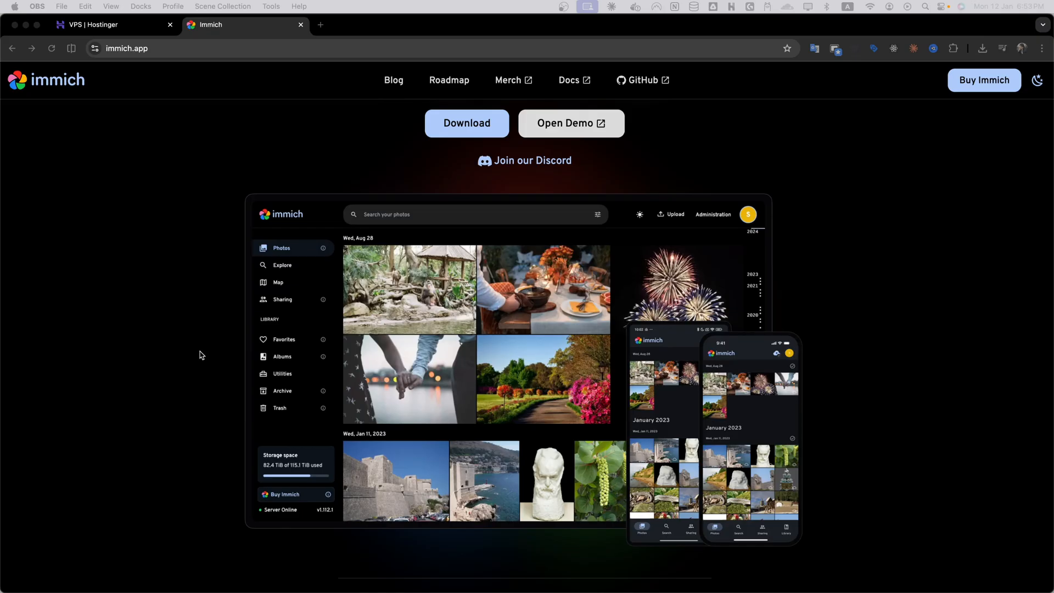
Browse the Immich homepage to review its features and mobile app download options.
scroll(201, 355, up, 5)
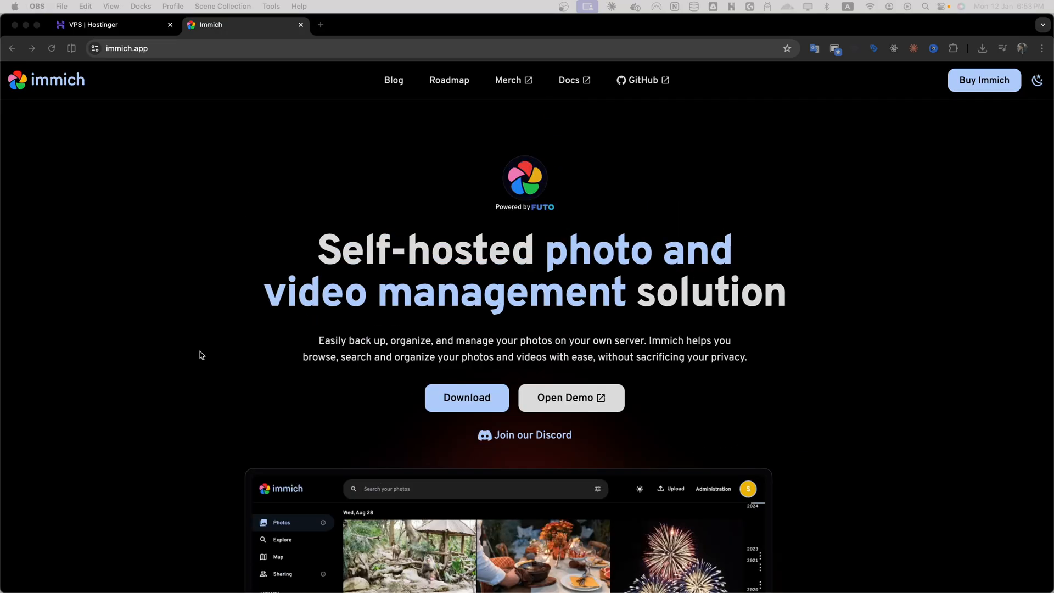
scroll(201, 355, down, 4)
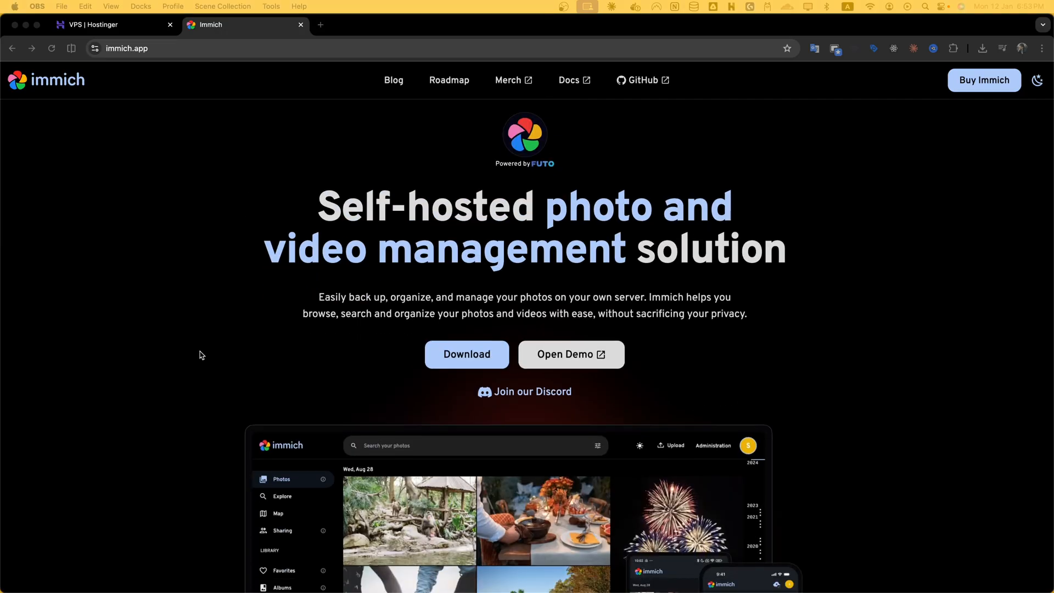
scroll(201, 355, down, 2)
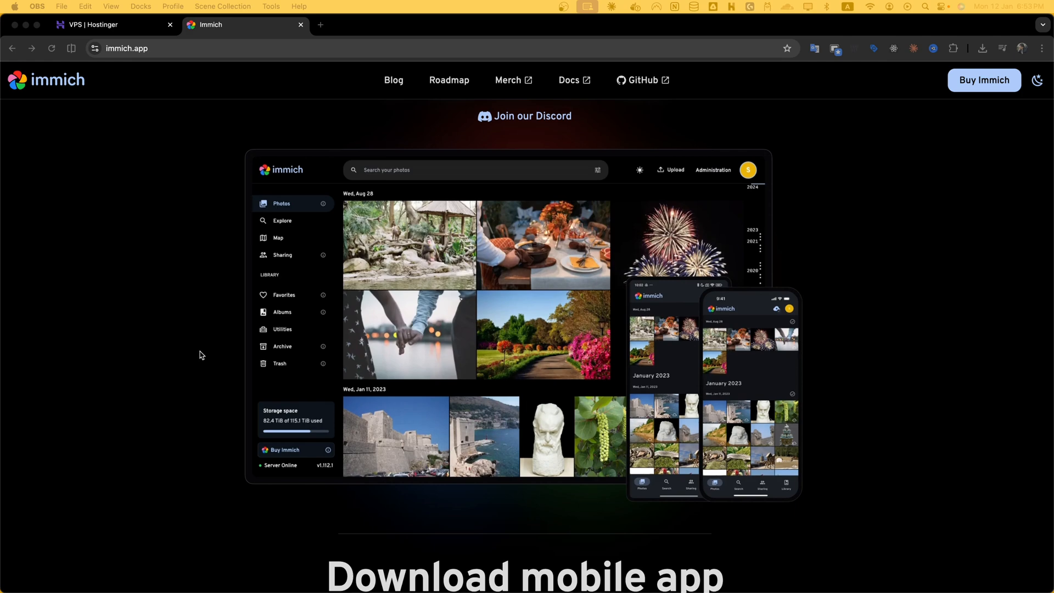
scroll(201, 355, down, 3)
scroll(201, 356, down, 7)
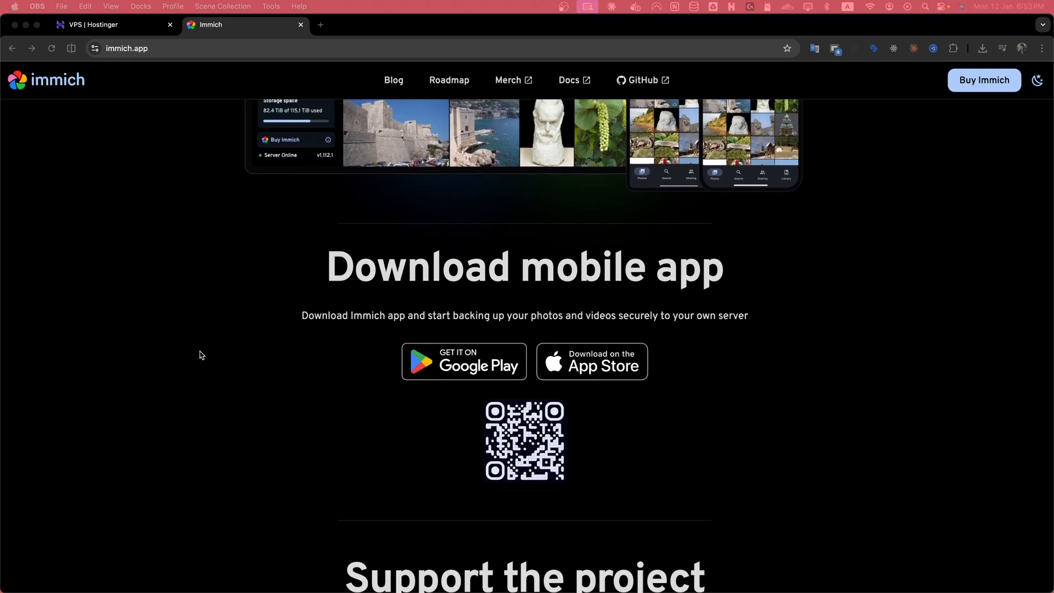
scroll(201, 355, up, 3)
scroll(201, 355, up, 1)
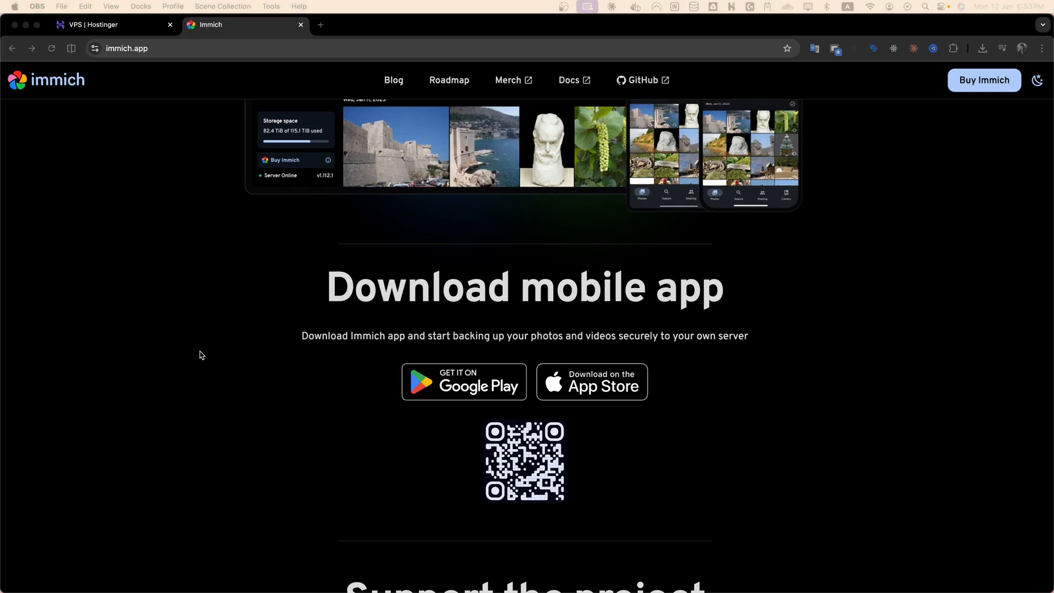
scroll(201, 355, up, 3)
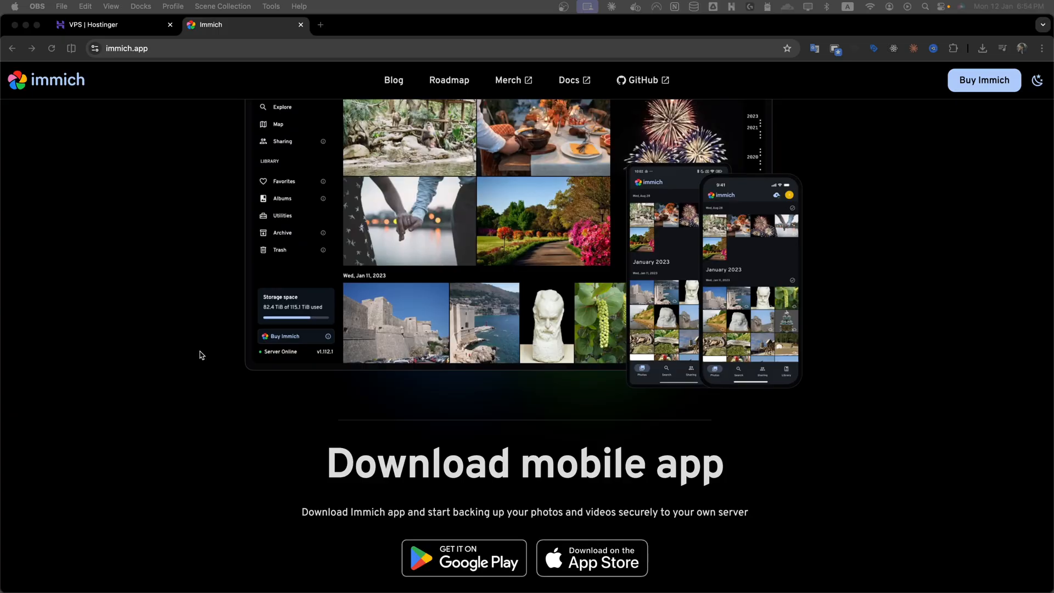
scroll(247, 324, up, 9)
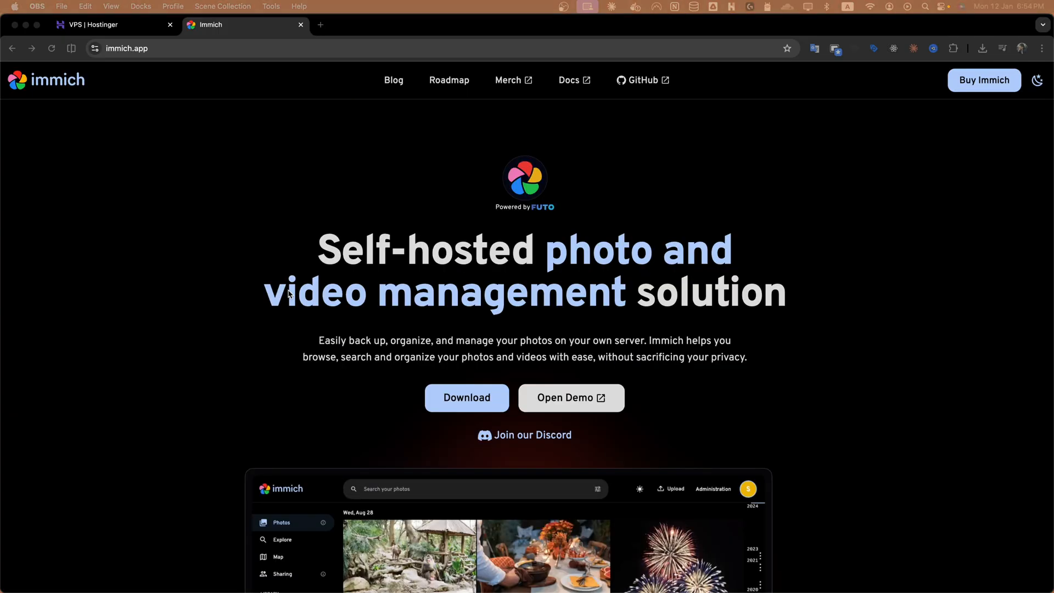
Open the VPS's Operating System settings in the hosting panel.
click(117, 24)
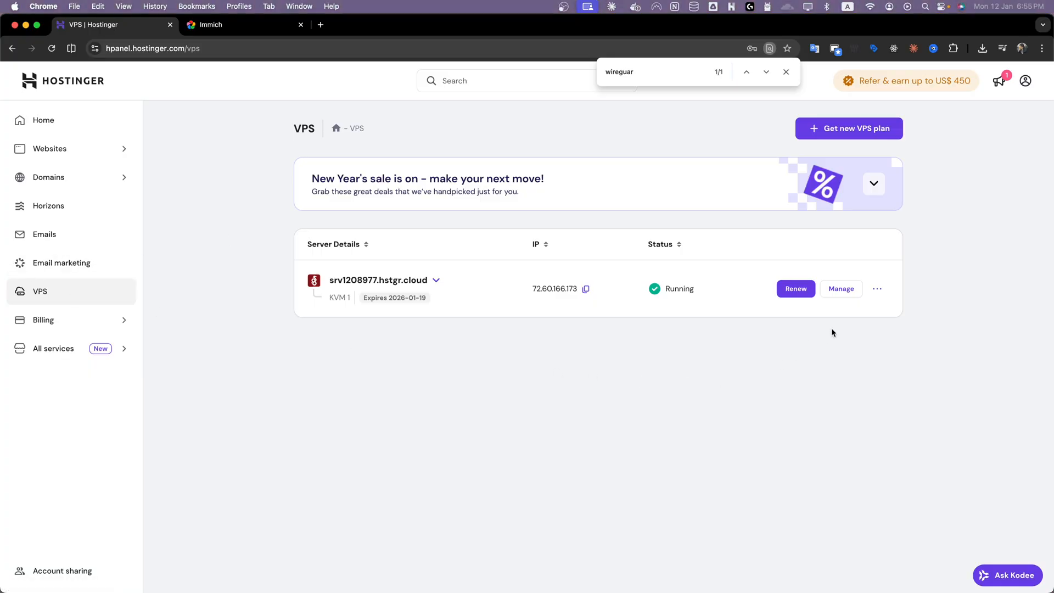
click(850, 299)
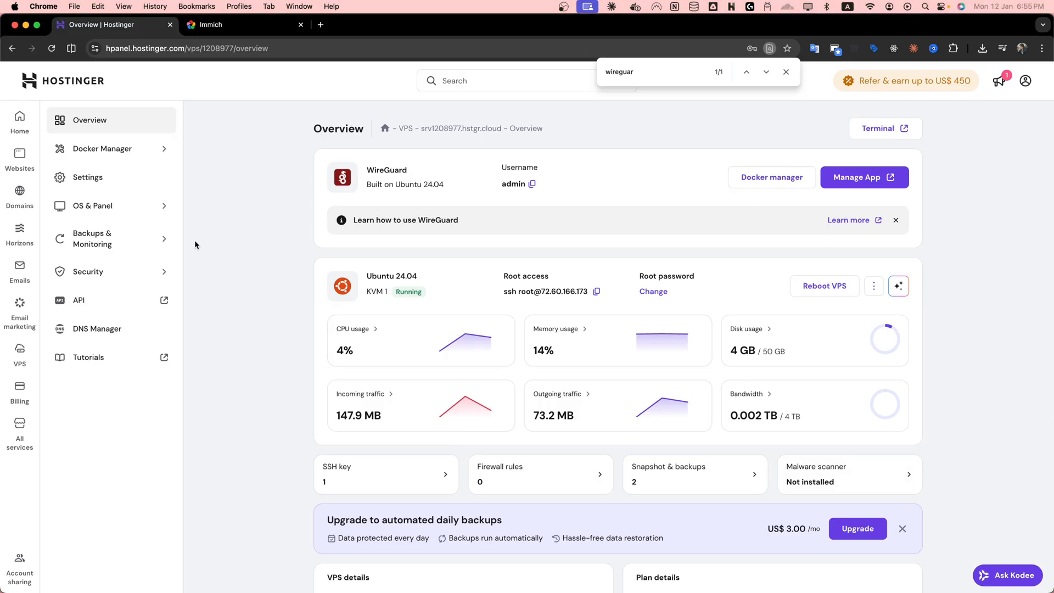
click(142, 216)
click(107, 240)
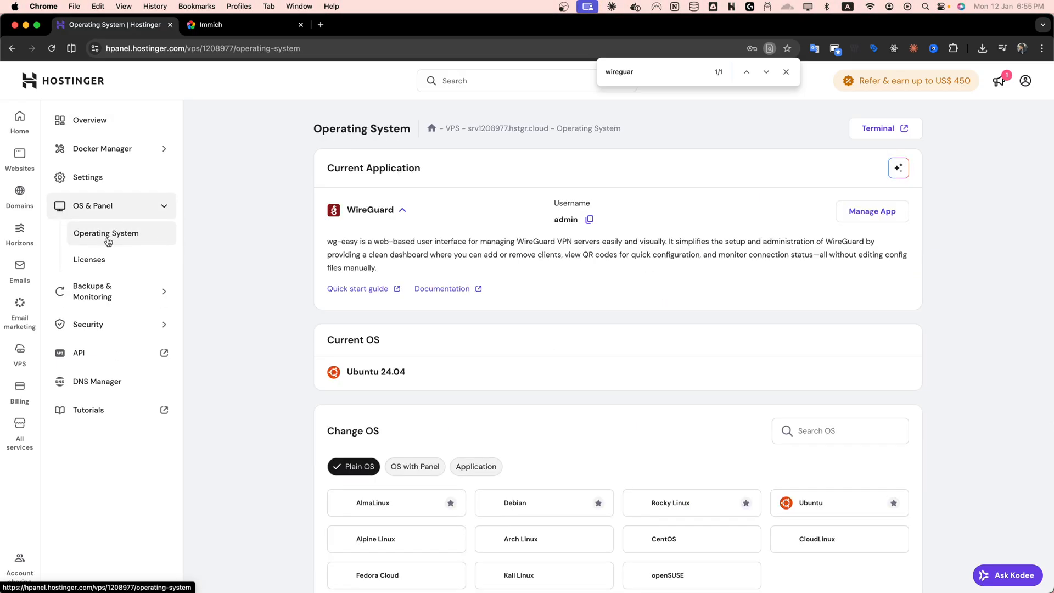
Show the application OS options and search them for immi.
scroll(752, 512, down, 2)
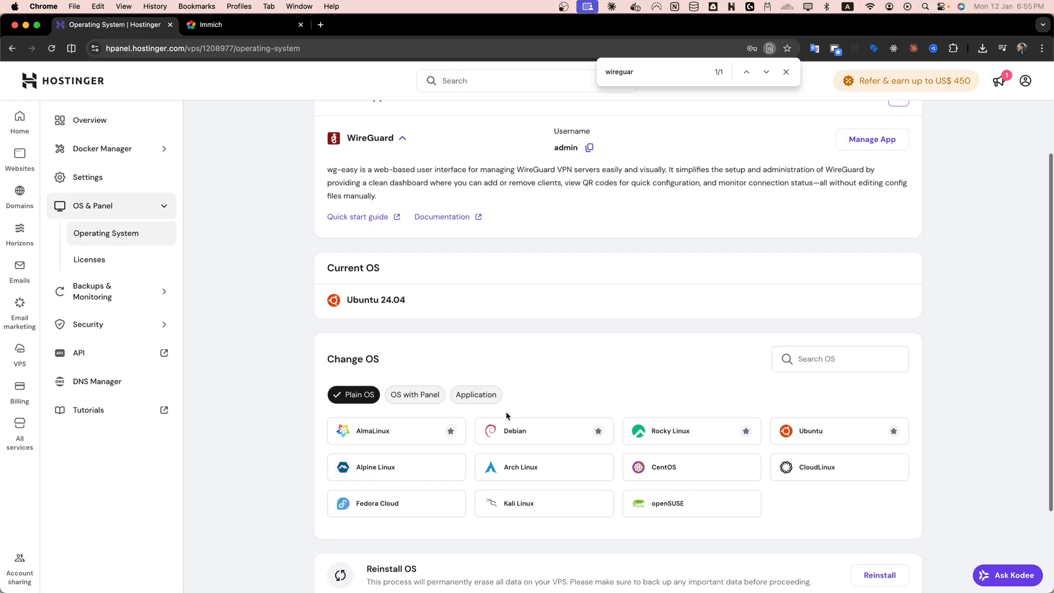
click(476, 394)
scroll(591, 412, down, 2)
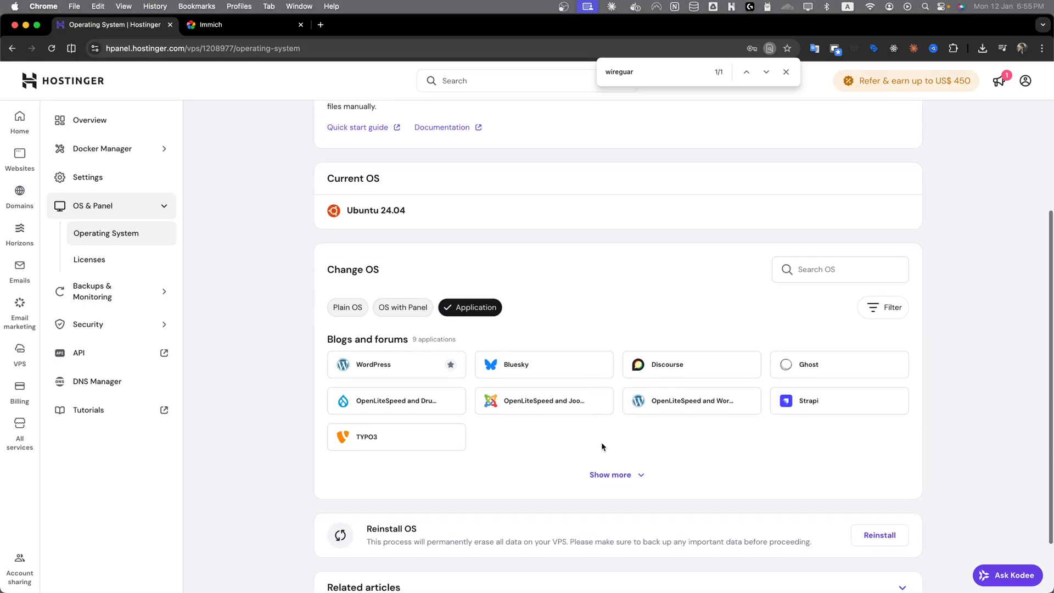
click(627, 473)
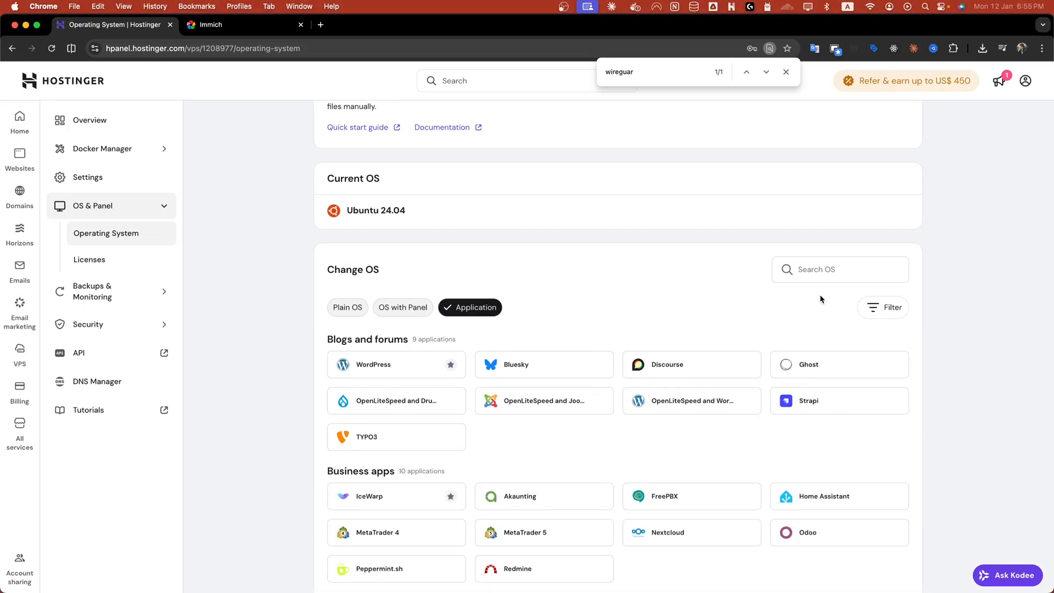
click(815, 273)
text(immi)
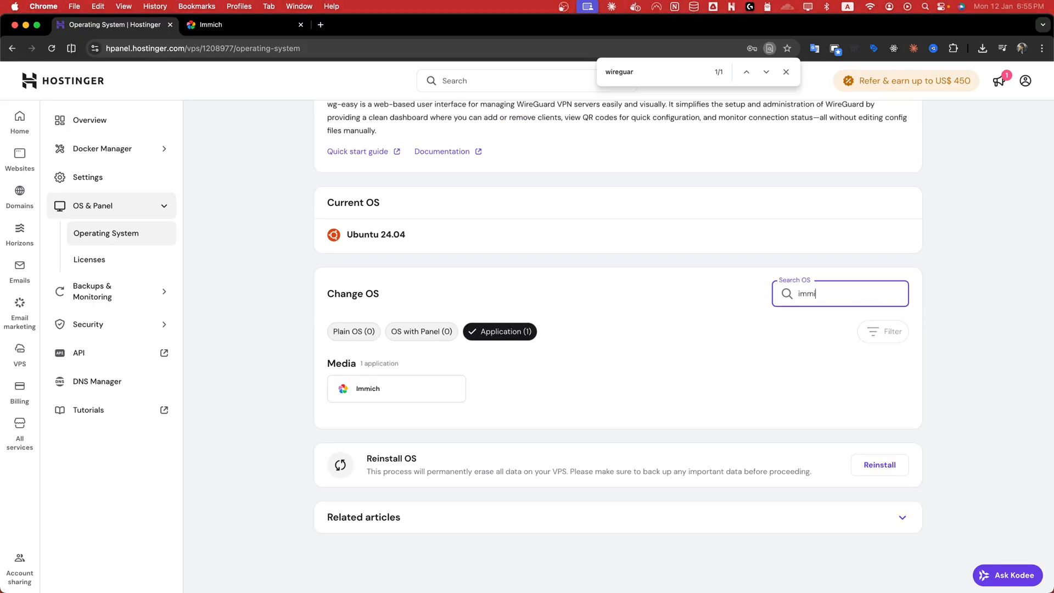
Choose Immich as the new operating system and acknowledge the data-loss warning.
click(407, 384)
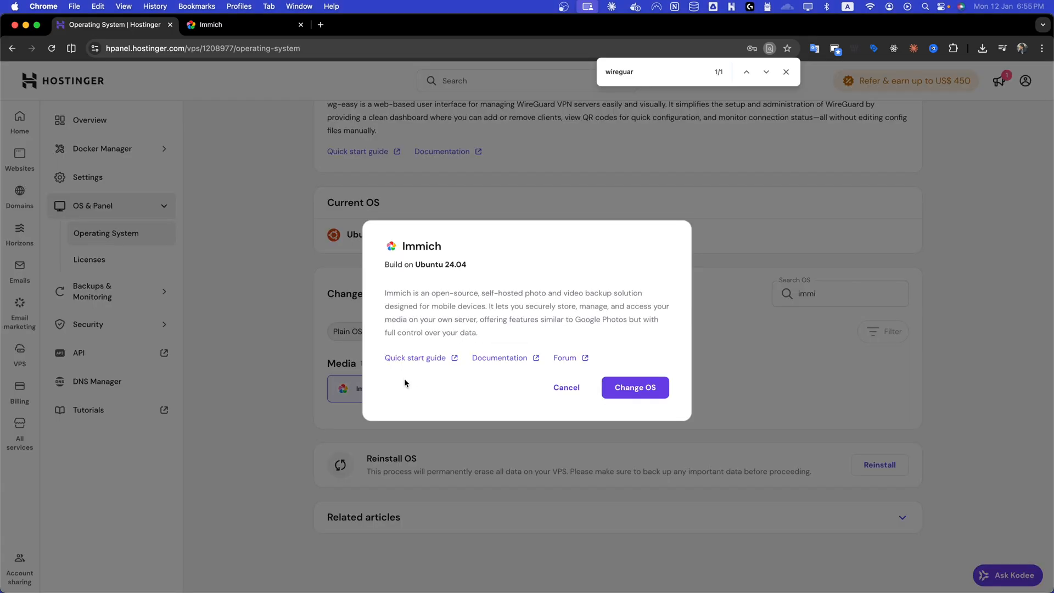
click(631, 388)
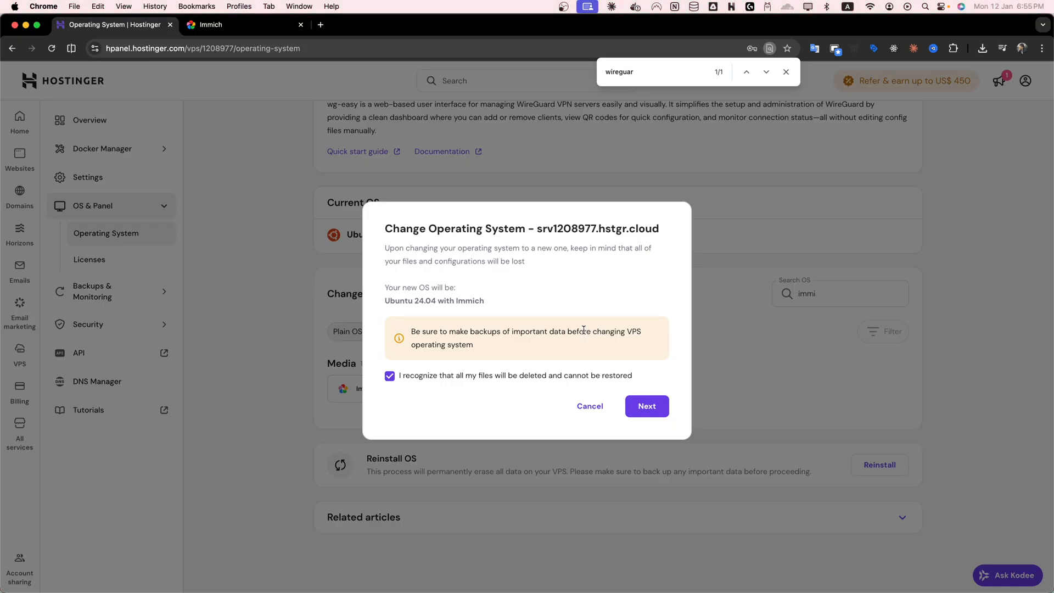
click(647, 407)
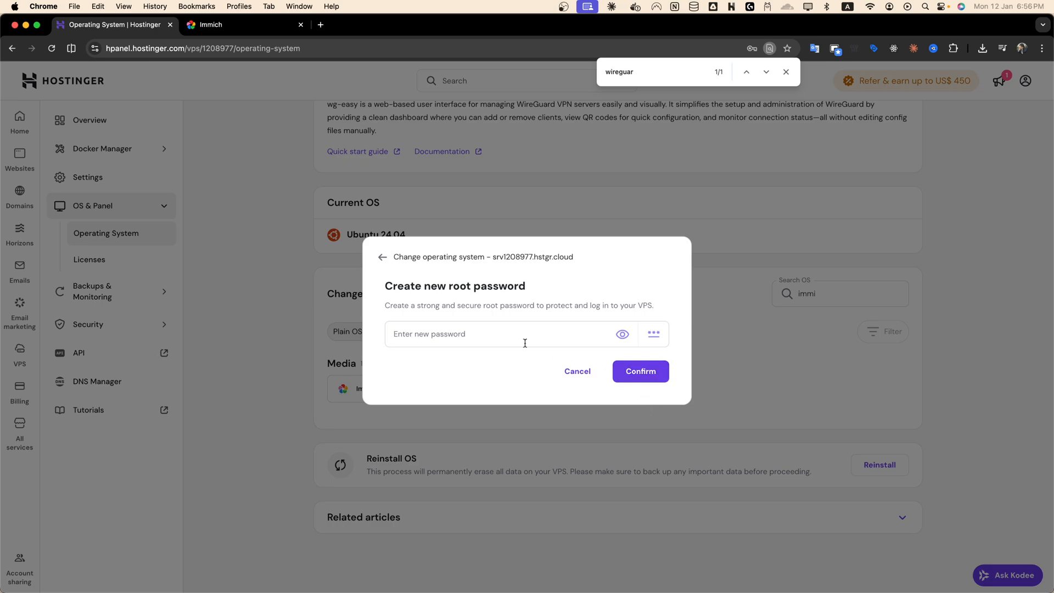
Generate a new root password and confirm the operating system change.
click(650, 337)
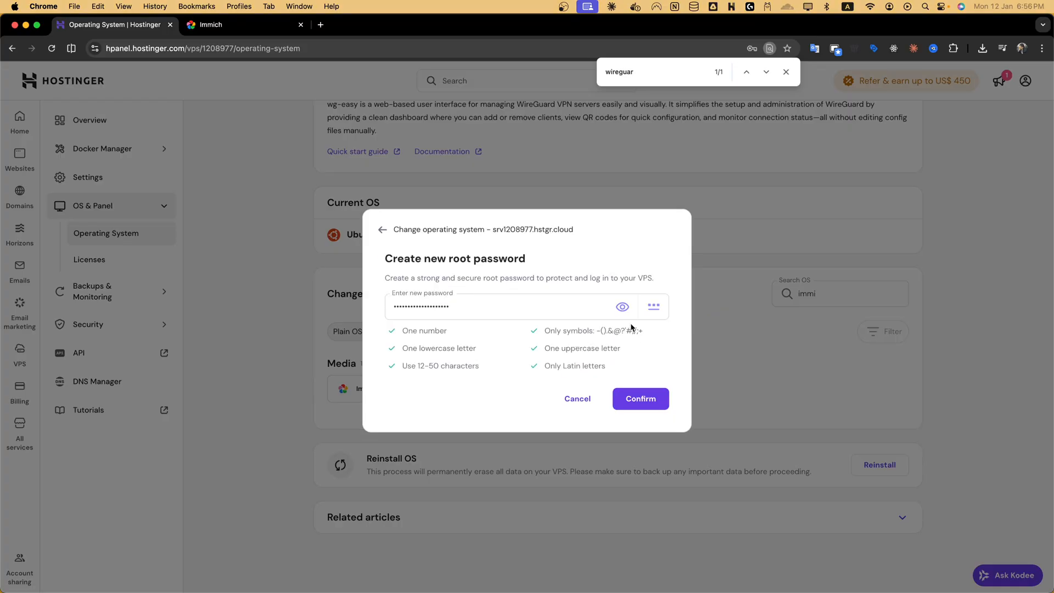
click(627, 404)
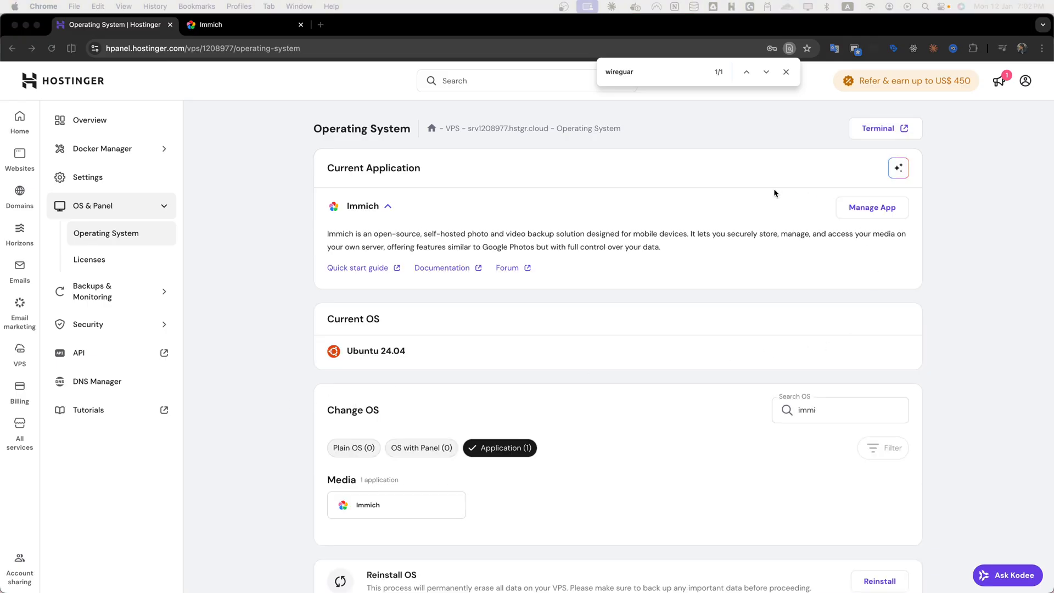
Open the installed Immich app from the panel and begin its setup.
click(859, 207)
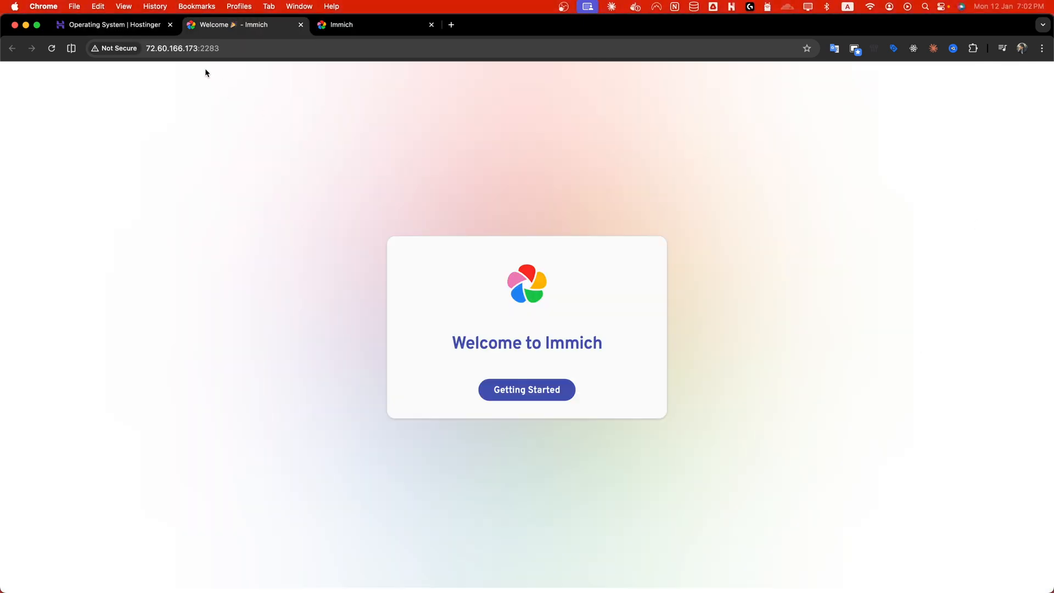
drag(201, 50, 231, 50)
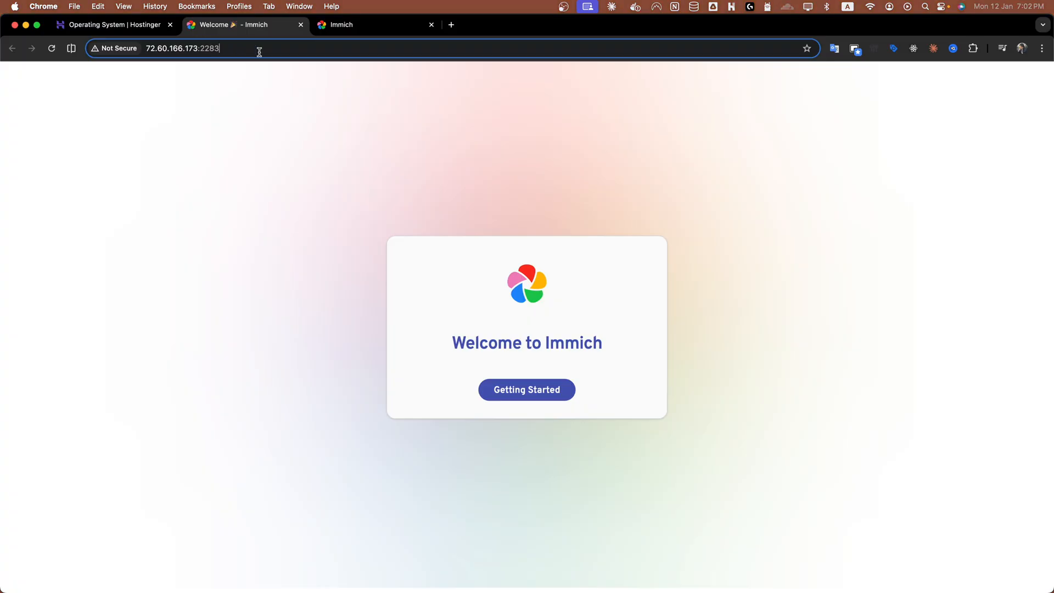
click(271, 116)
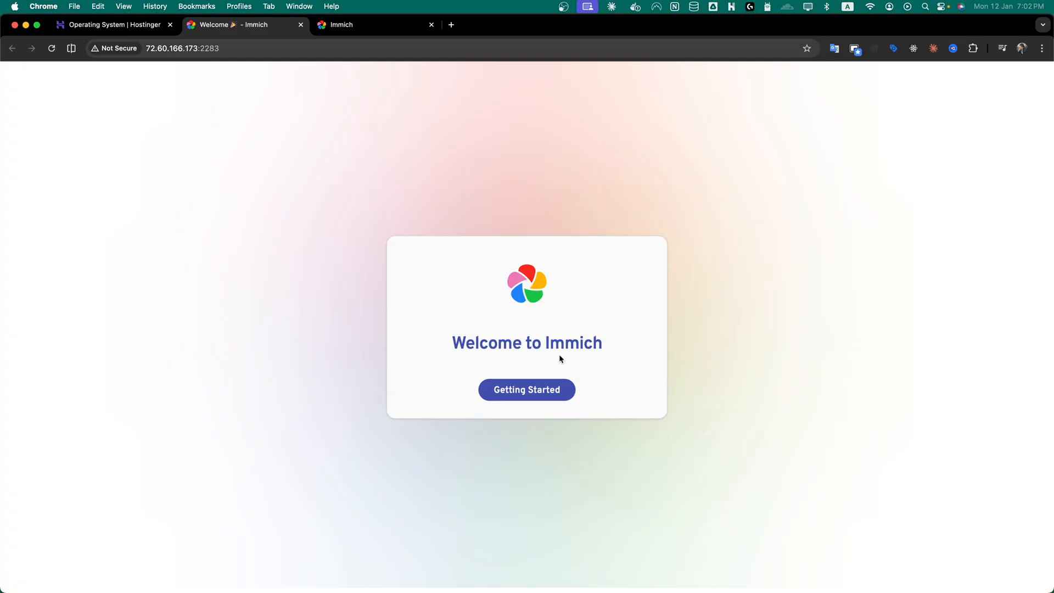
click(530, 392)
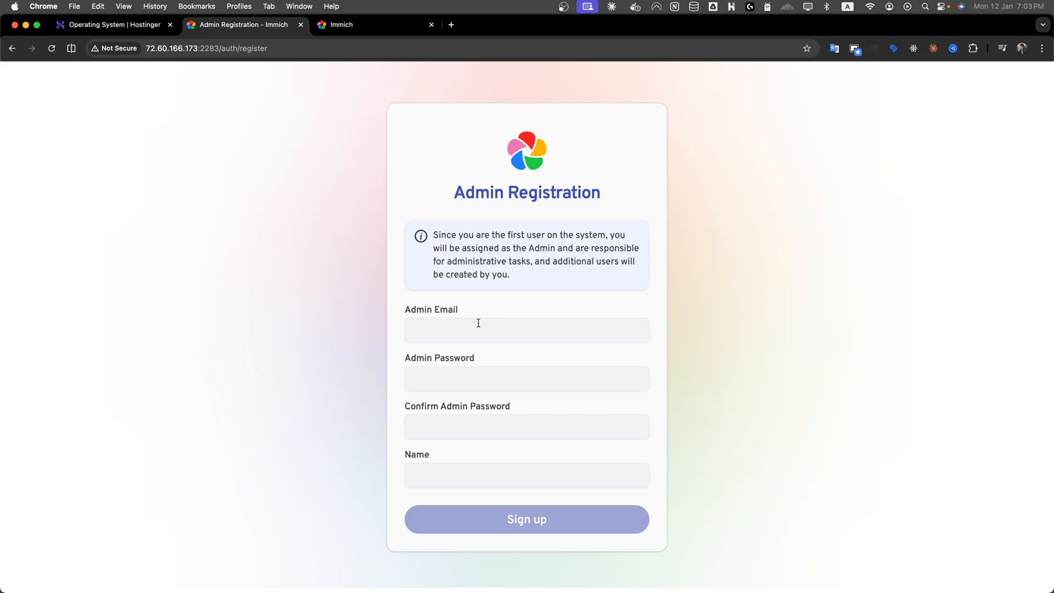
Register the admin account with an e-mail, the admin password, its confirmation and a name, then sign up.
click(478, 323)
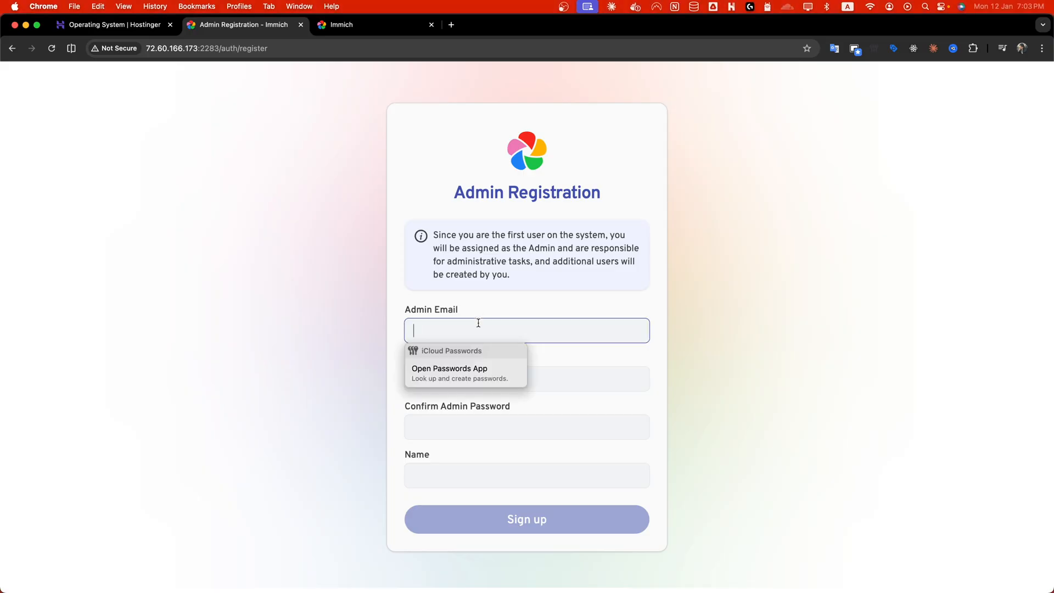
text(test@)
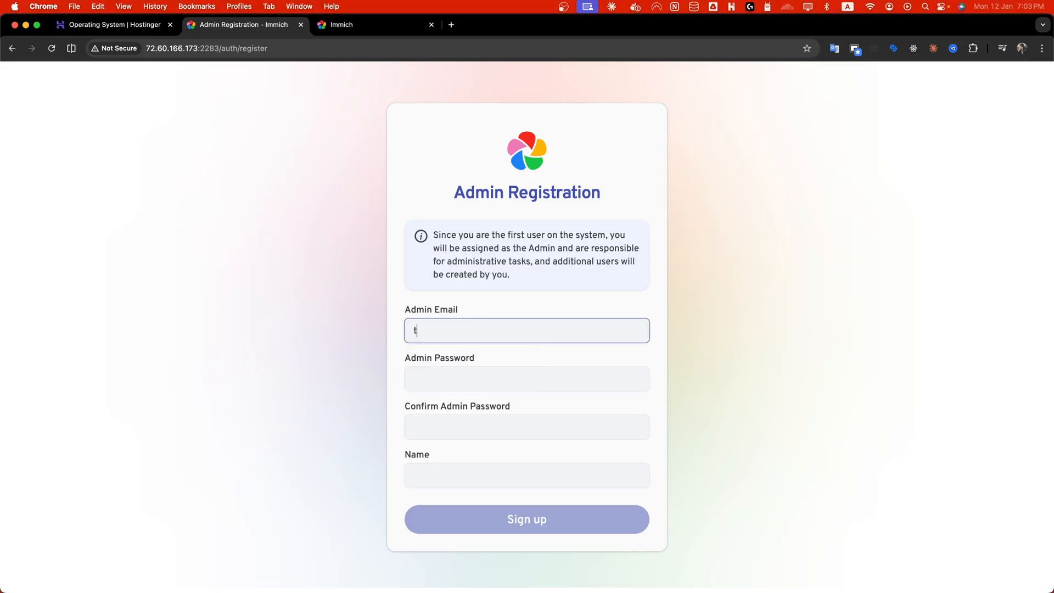
text(ail.com)
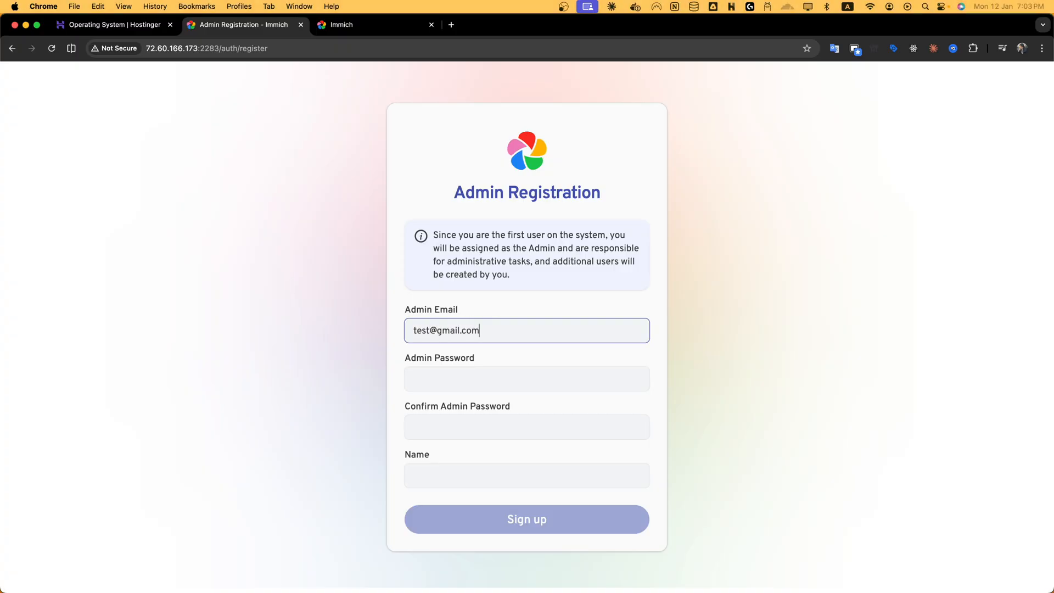
key(Tab)
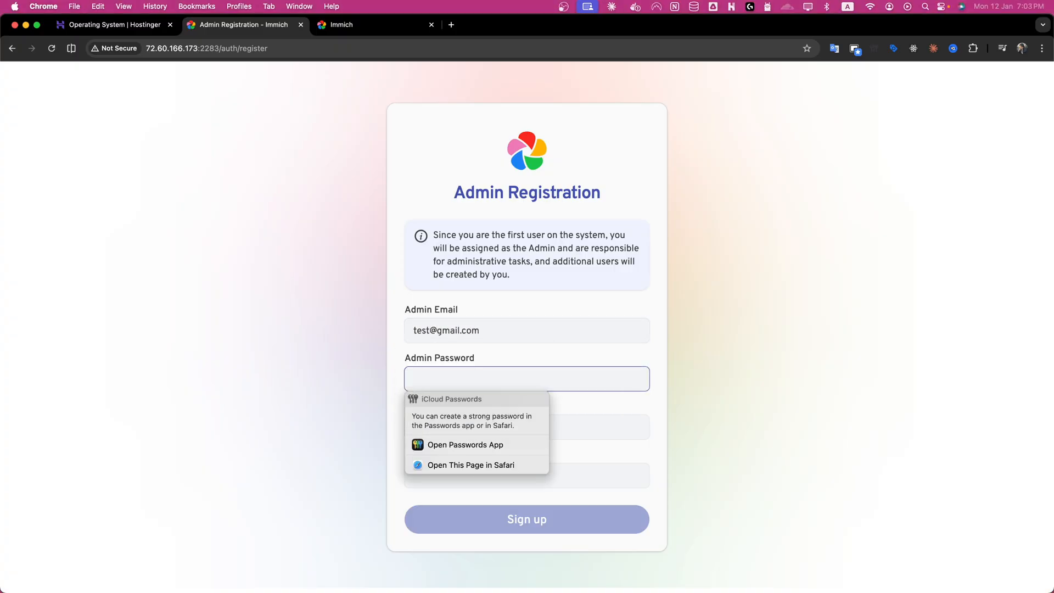
text(123456789)
key(Tab)
text(1)
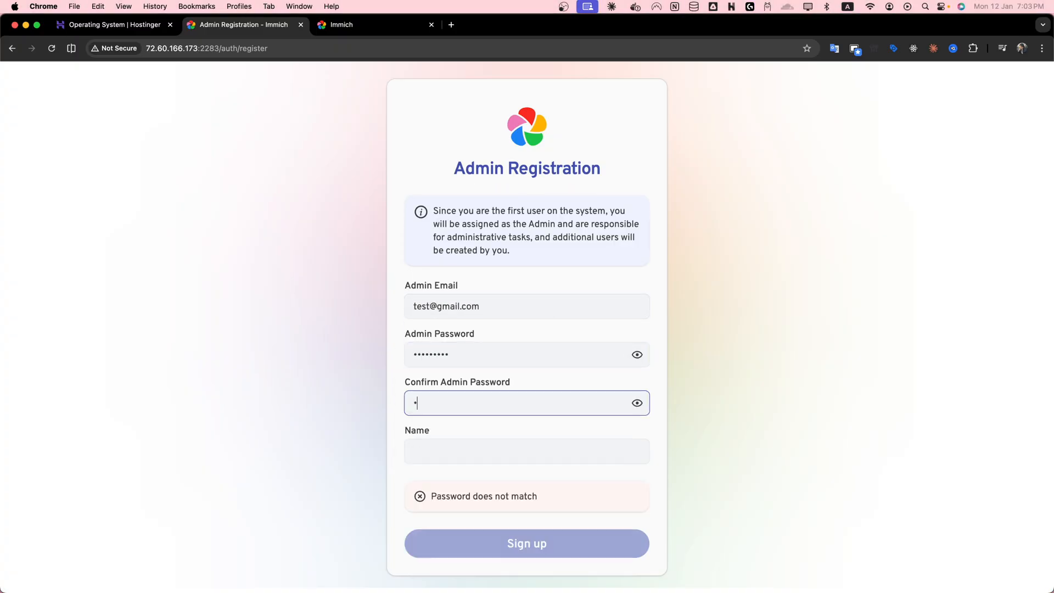
text(23456789)
key(Tab)
key(Tab)
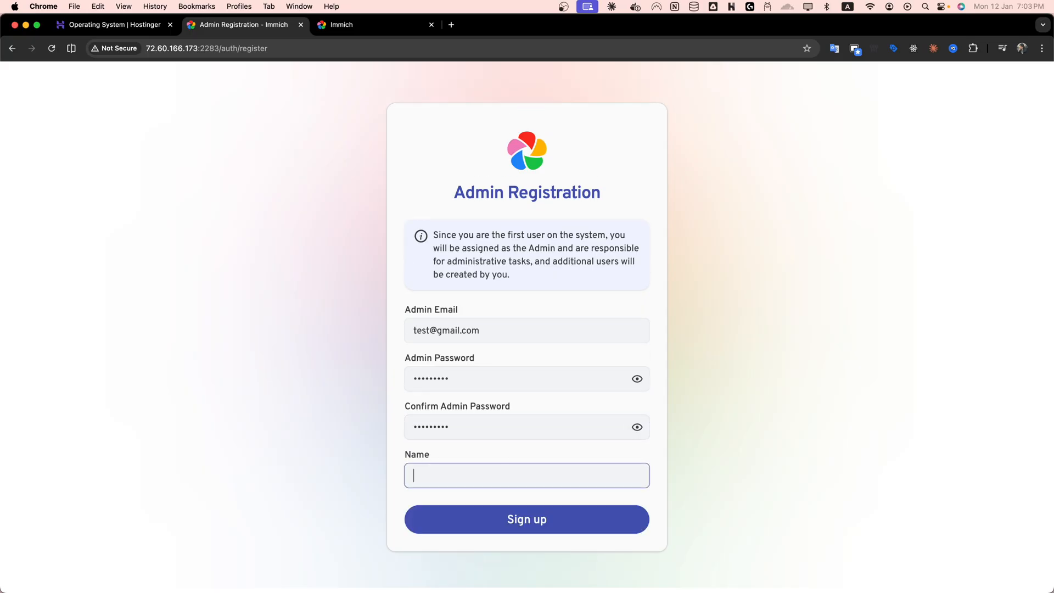
text(Kryst)
click(519, 527)
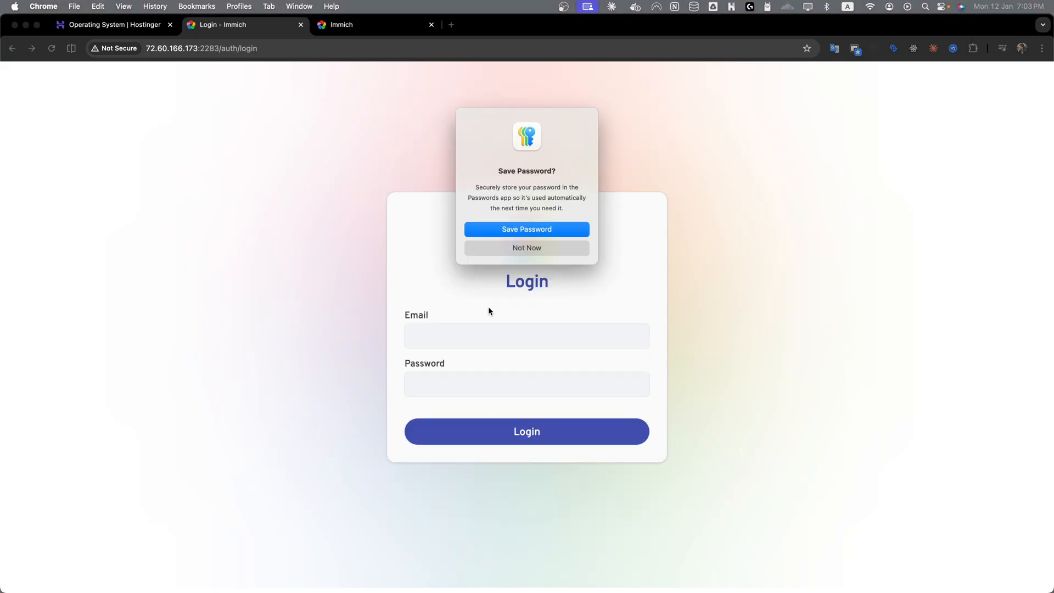
Dismiss the save-password prompt and log in with the admin e-mail and password.
click(513, 233)
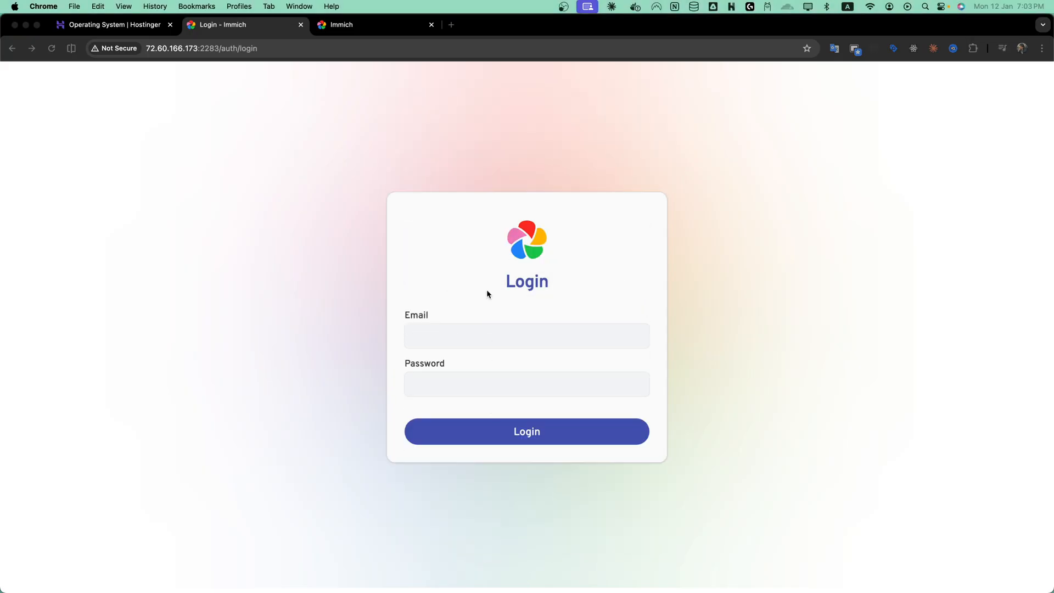
click(431, 333)
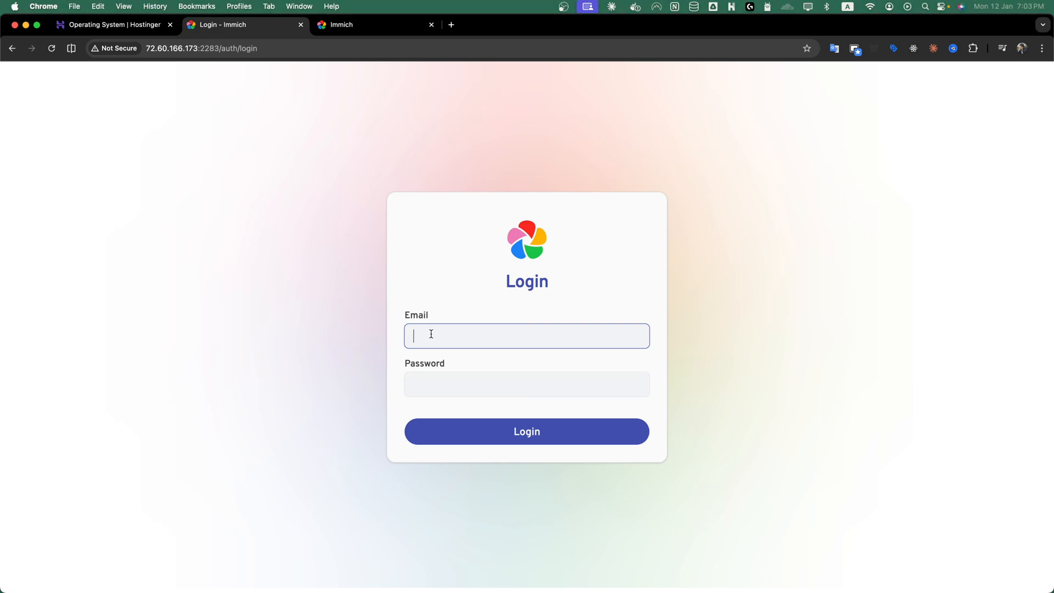
text(test@gmail.com)
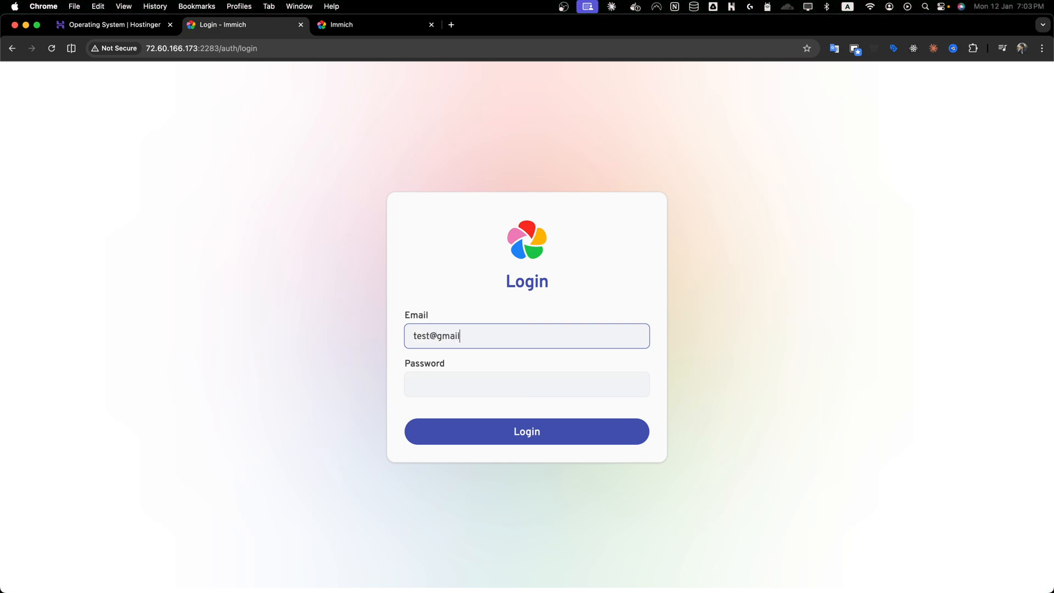
key(Tab)
text(•••)
click(463, 426)
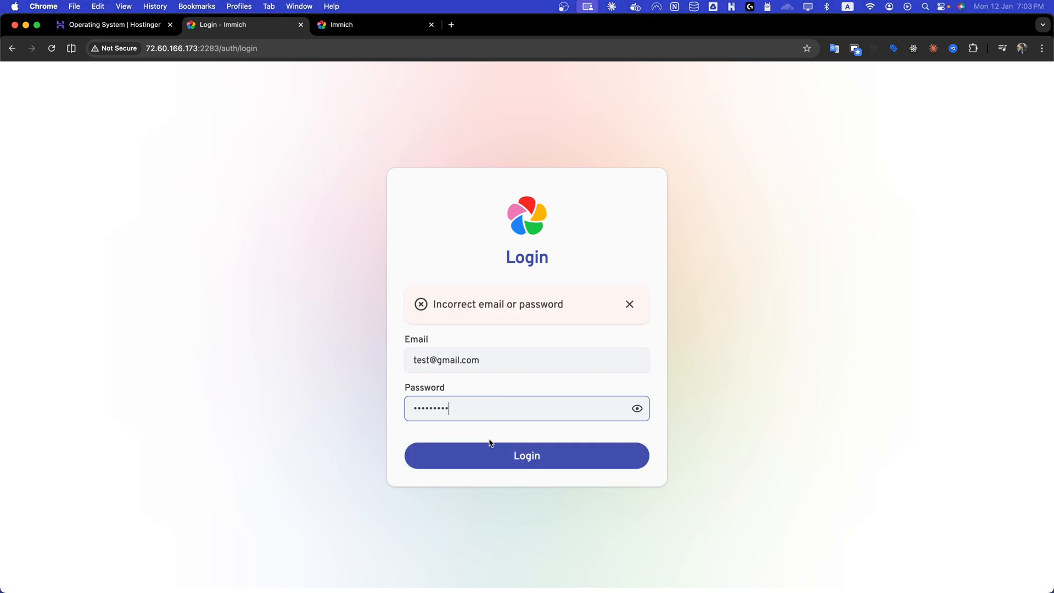
click(498, 451)
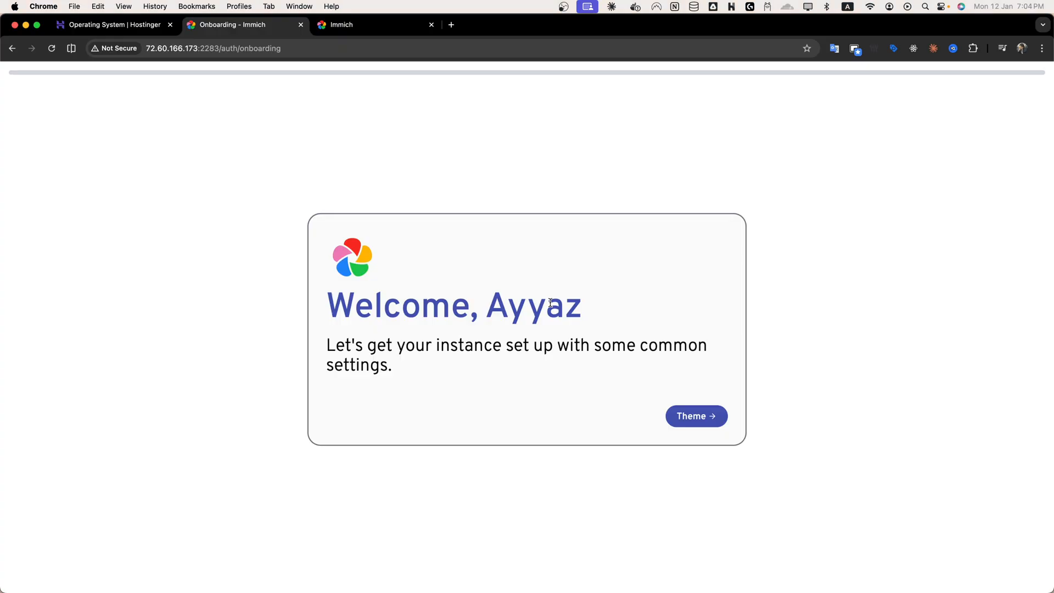
Step through the onboarding wizard keeping the light theme, English language and default privacy, storage template and backup settings.
click(712, 420)
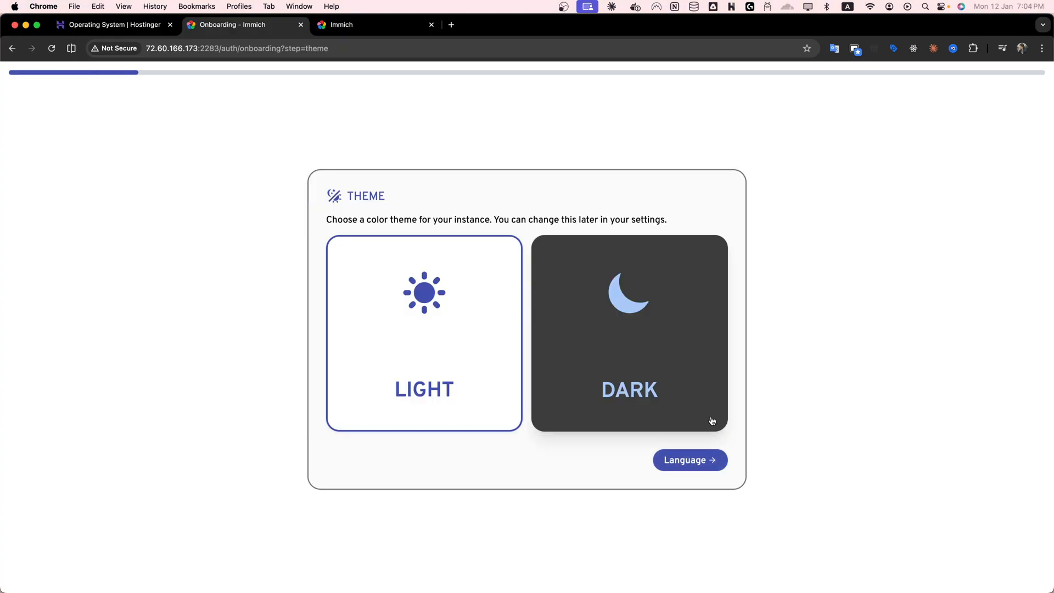
click(710, 459)
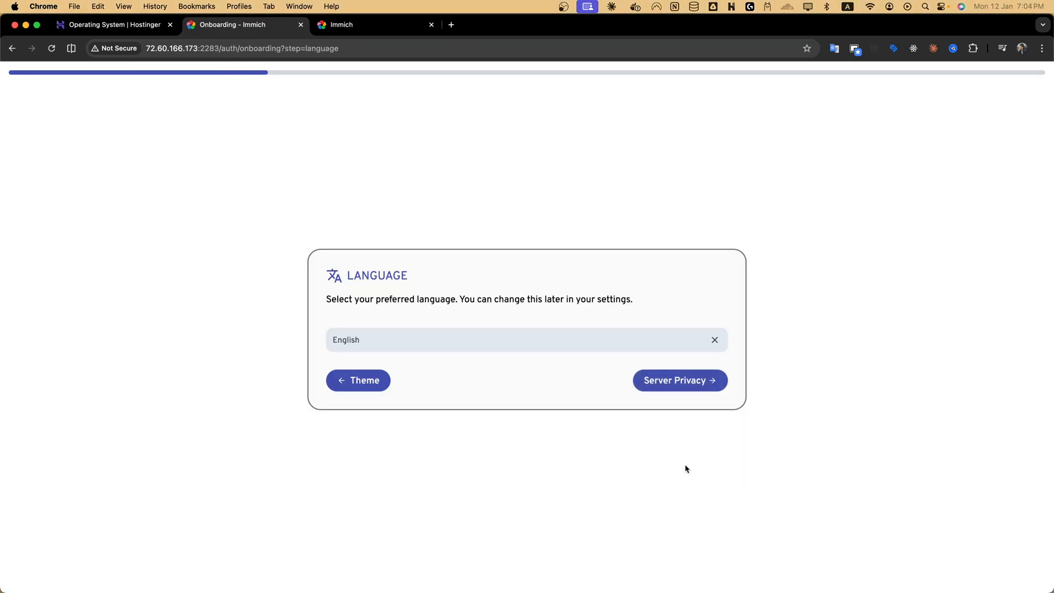
click(660, 388)
click(685, 397)
click(675, 381)
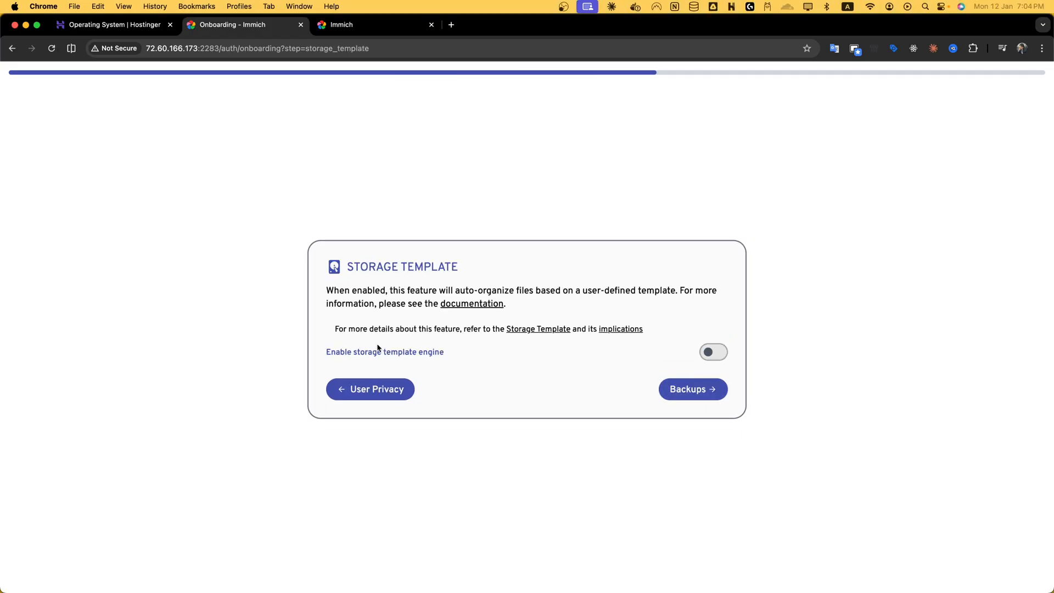
click(698, 388)
click(687, 428)
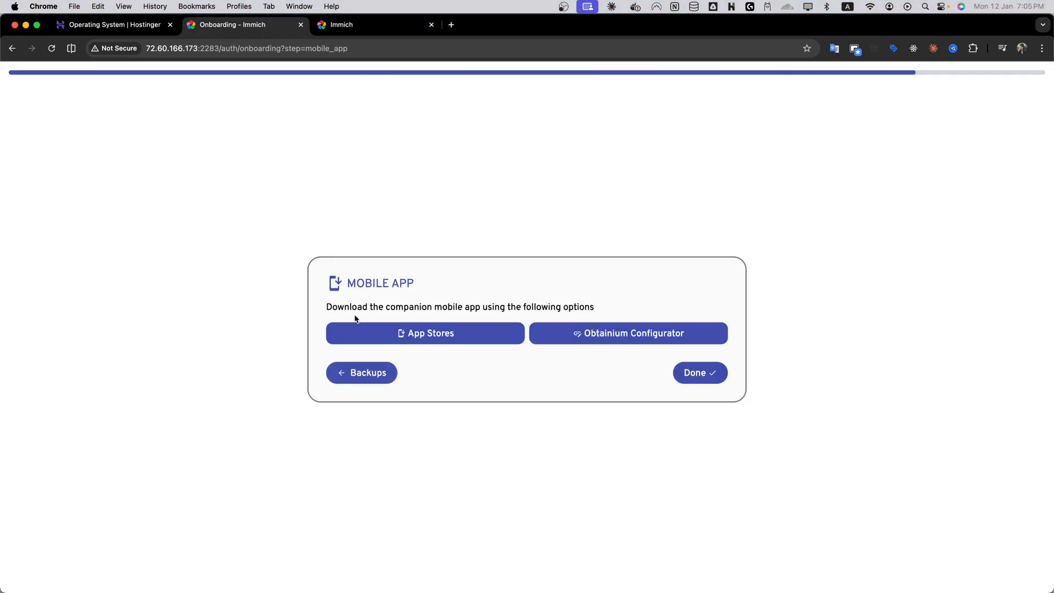
Open the Obtainium Configurator to review its mobile app options, close it and finish the onboarding.
drag(365, 308, 595, 307)
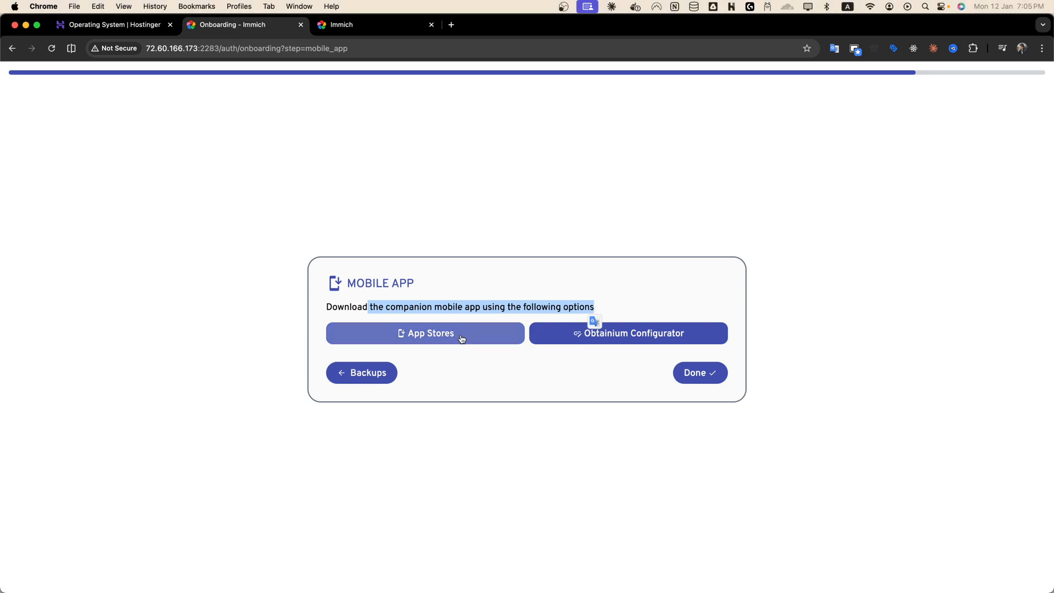
click(557, 377)
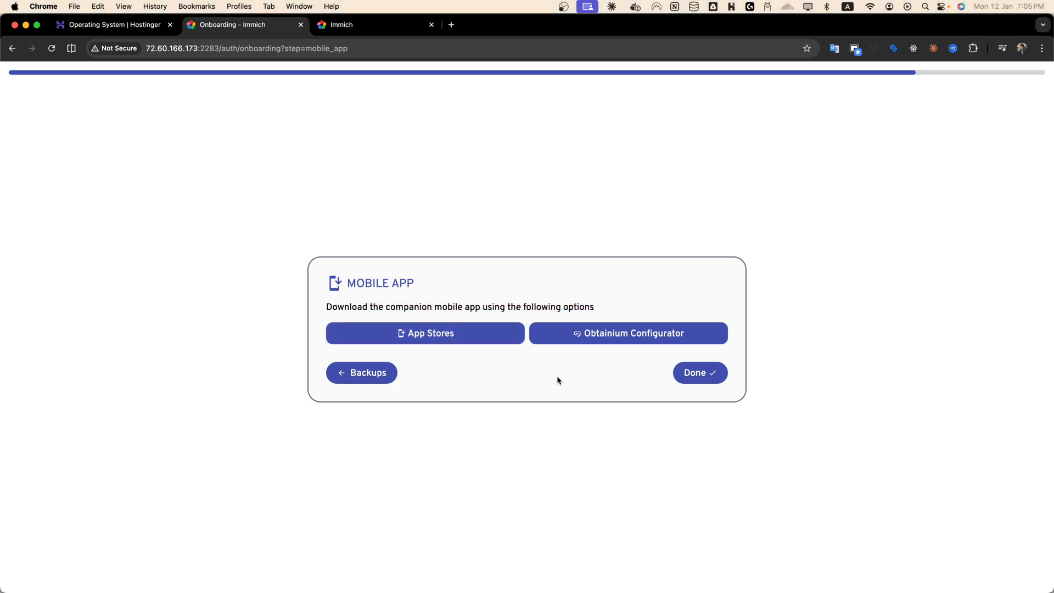
click(625, 342)
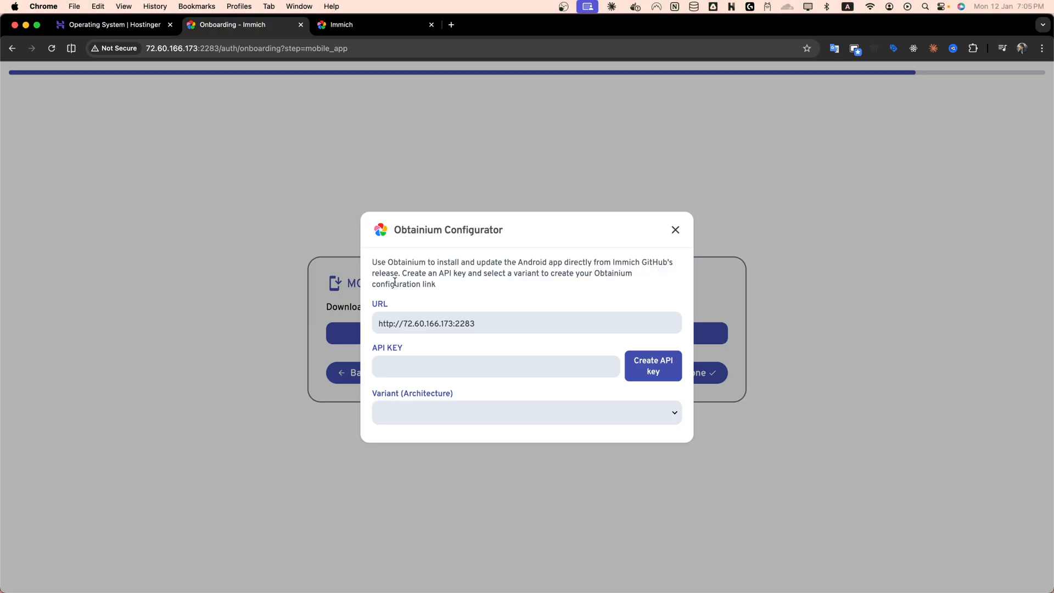
drag(419, 272, 591, 320)
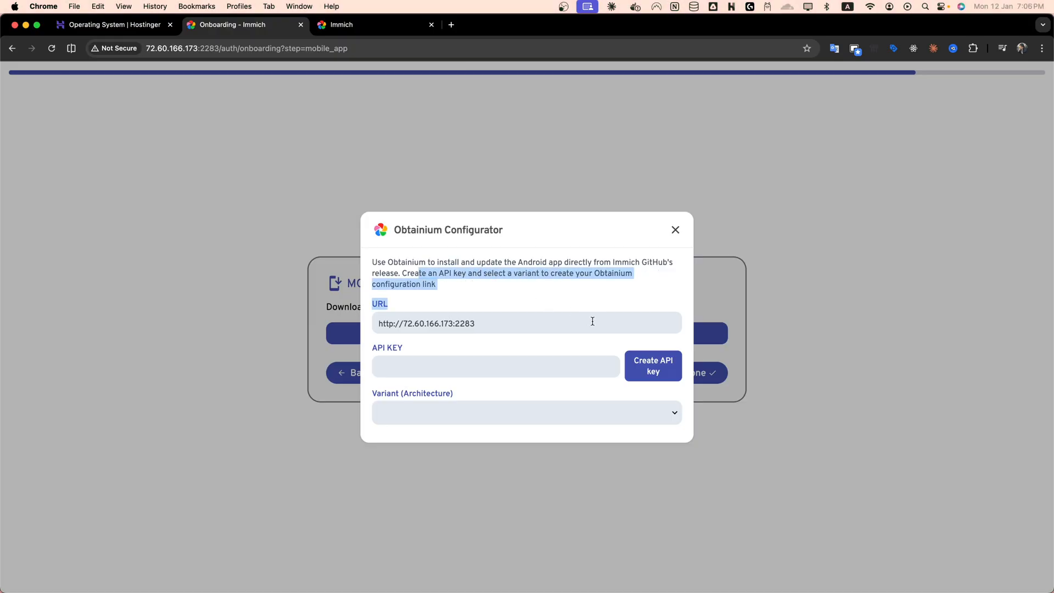
click(675, 229)
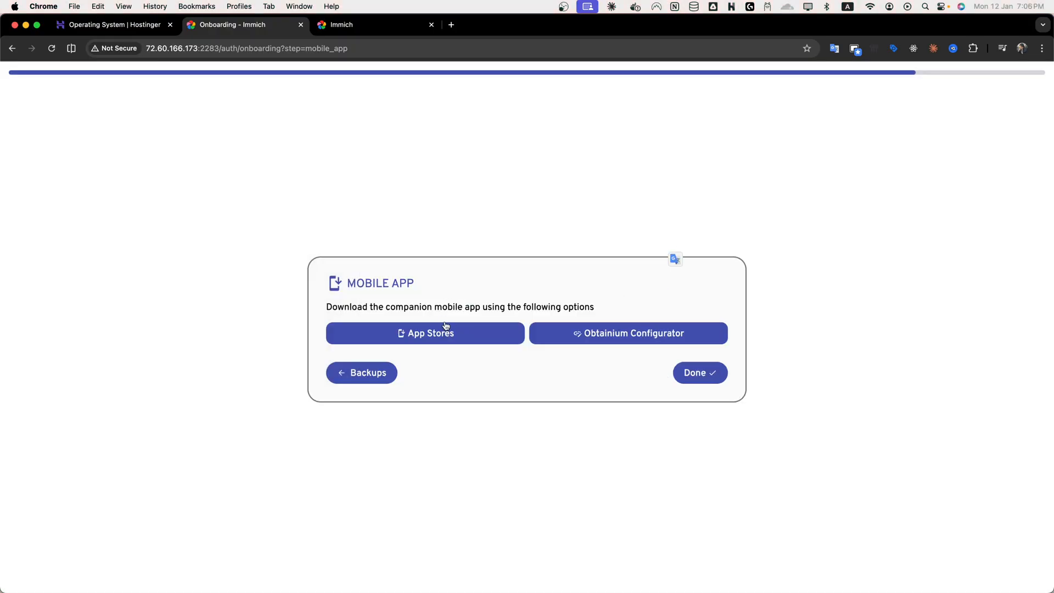
click(703, 372)
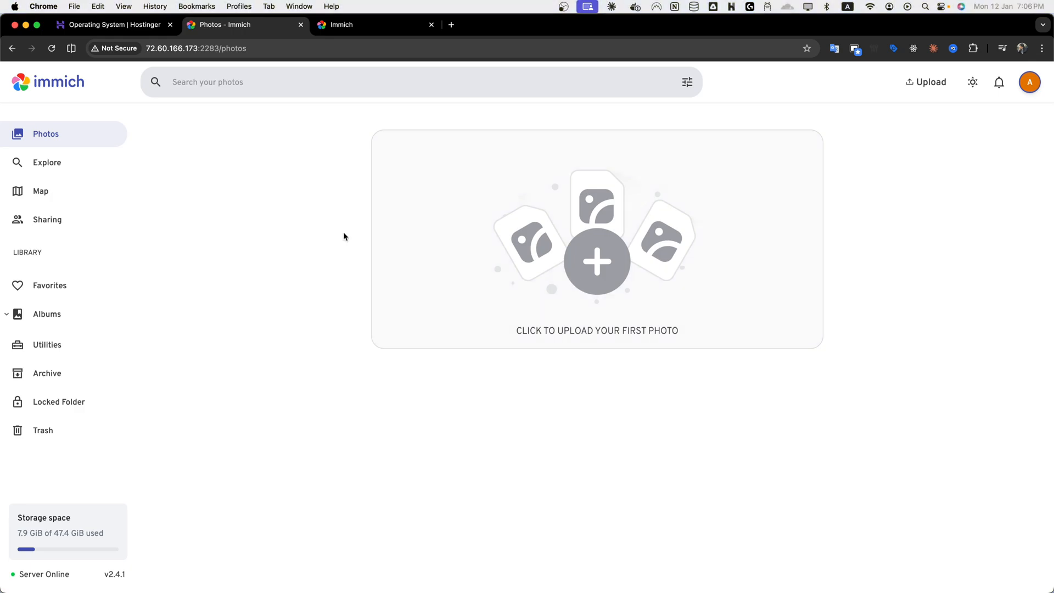
Browse the Explore, Map and Sharing pages of the photo library.
click(51, 163)
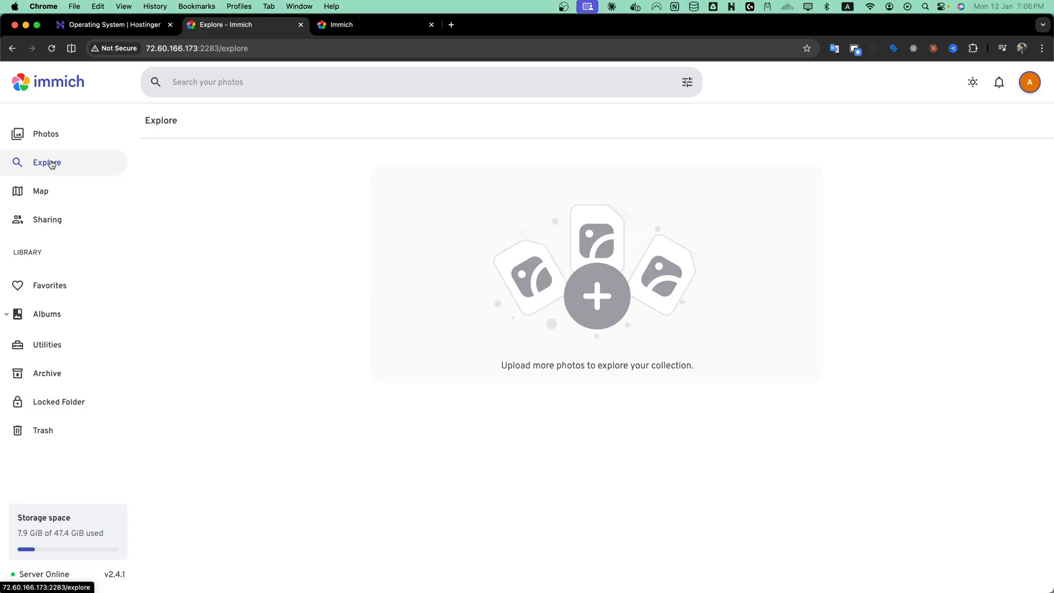
click(67, 196)
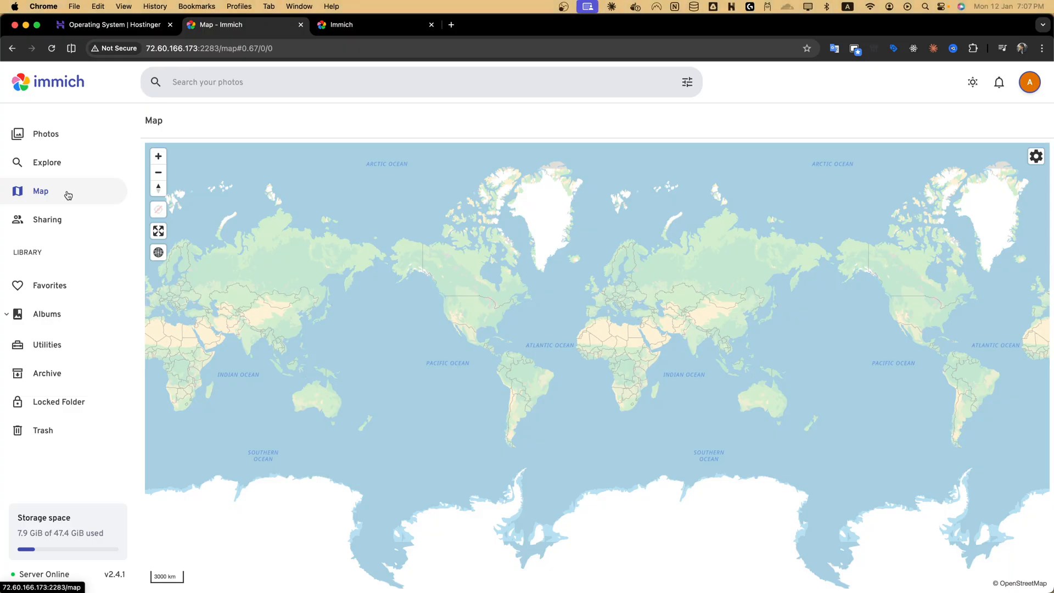
click(49, 222)
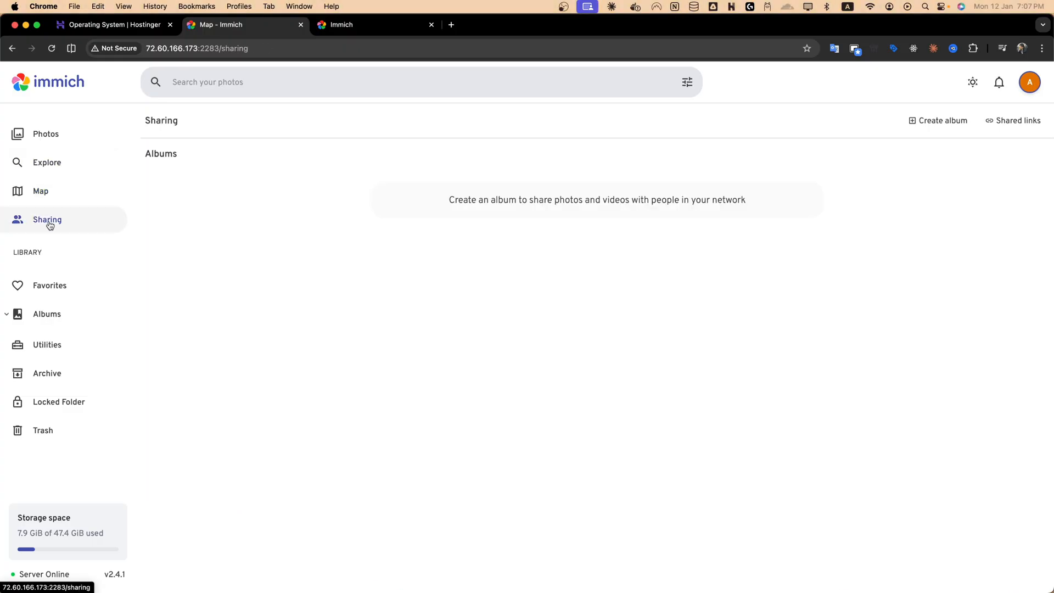